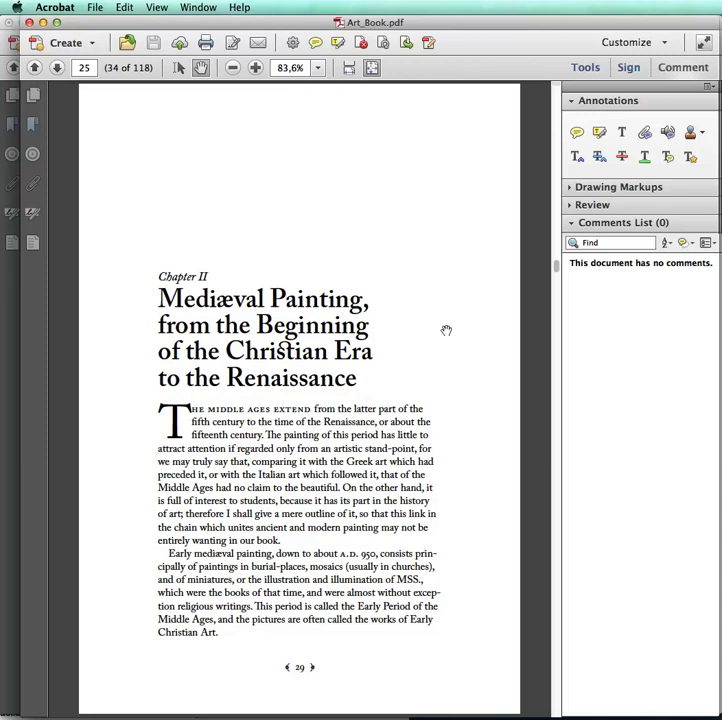
Highlight the Chapter II heading and the paragraph beginning "Early mediæval painting" up to "This" with the Highlight Text tool
click(599, 132)
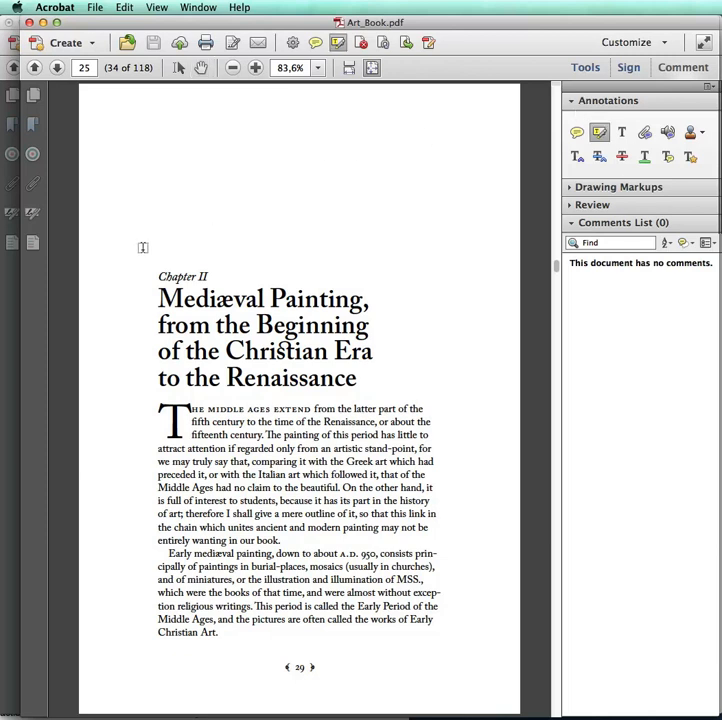
drag(140, 253, 340, 352)
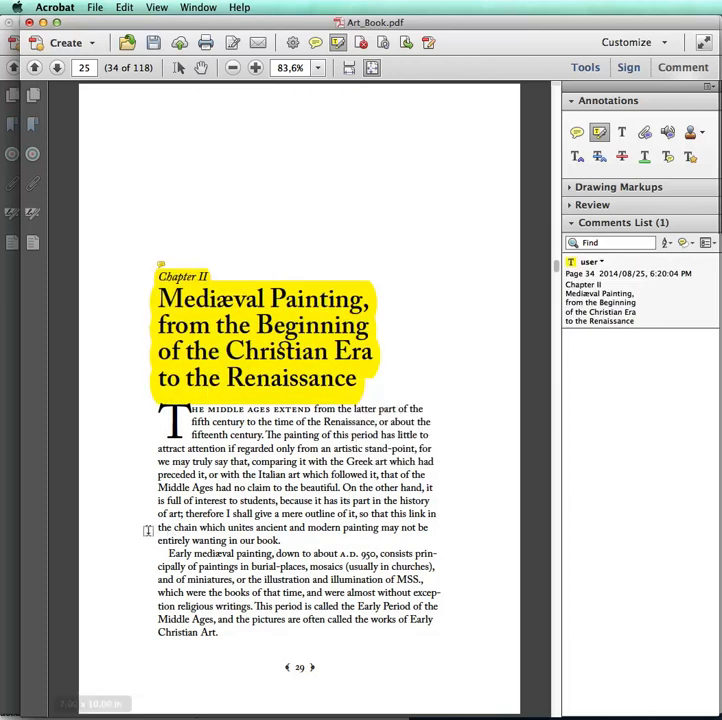
mouse_move(148, 531)
mouse_down()
mouse_move(195, 545)
mouse_move(385, 550)
mouse_move(232, 580)
mouse_up()
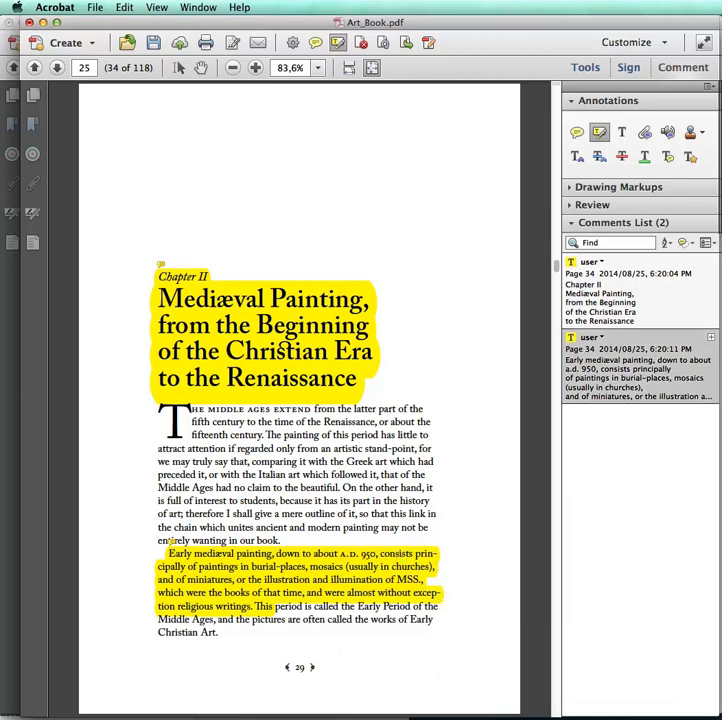
Review the commenting preferences that control copying selected text into highlight comment pop-ups, and accept them
click(703, 242)
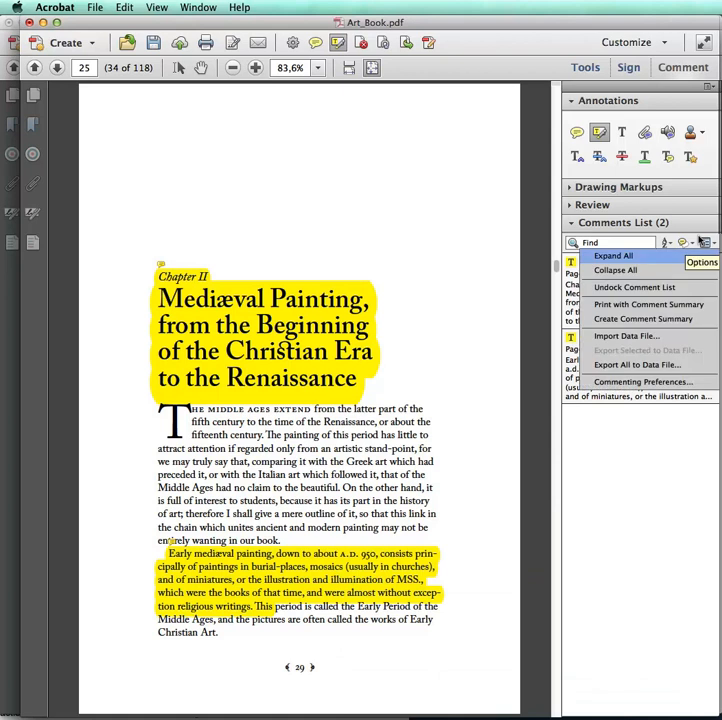
click(676, 382)
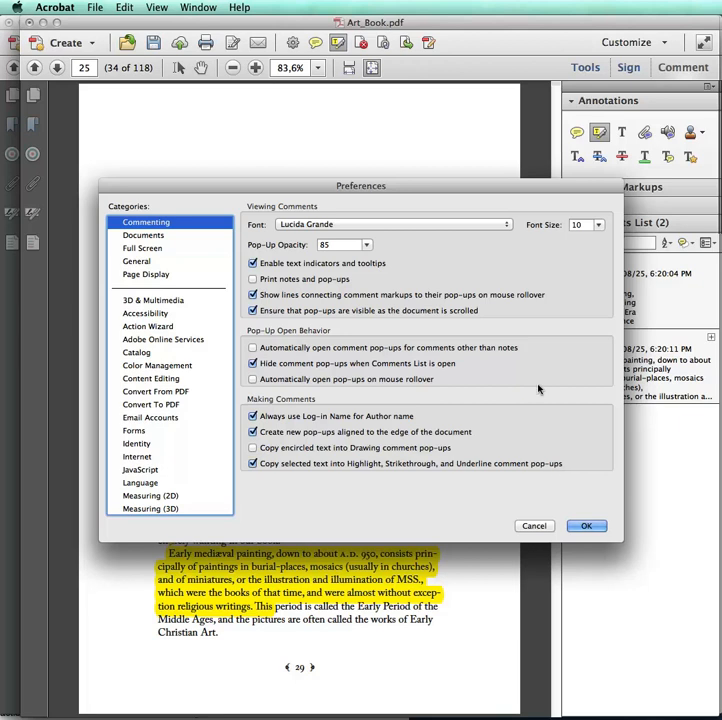
drag(465, 183, 505, 88)
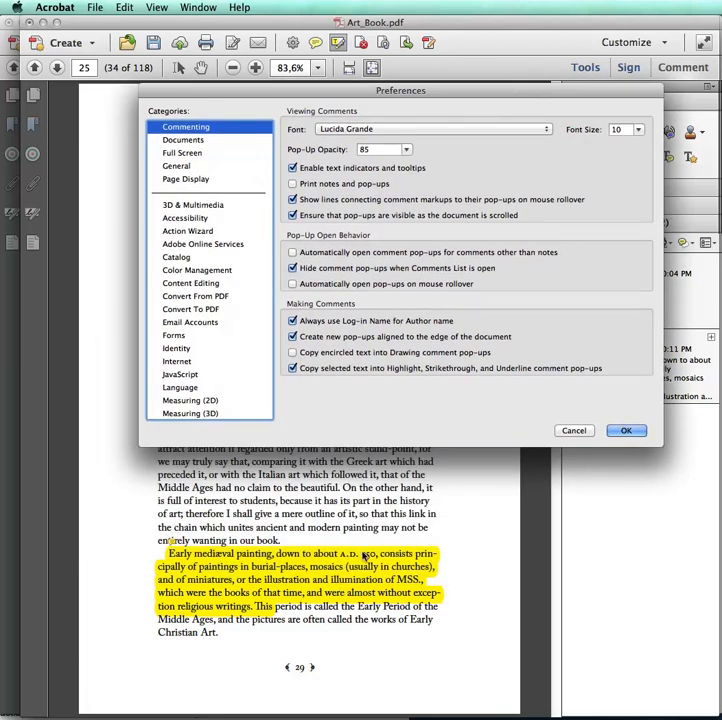
click(626, 430)
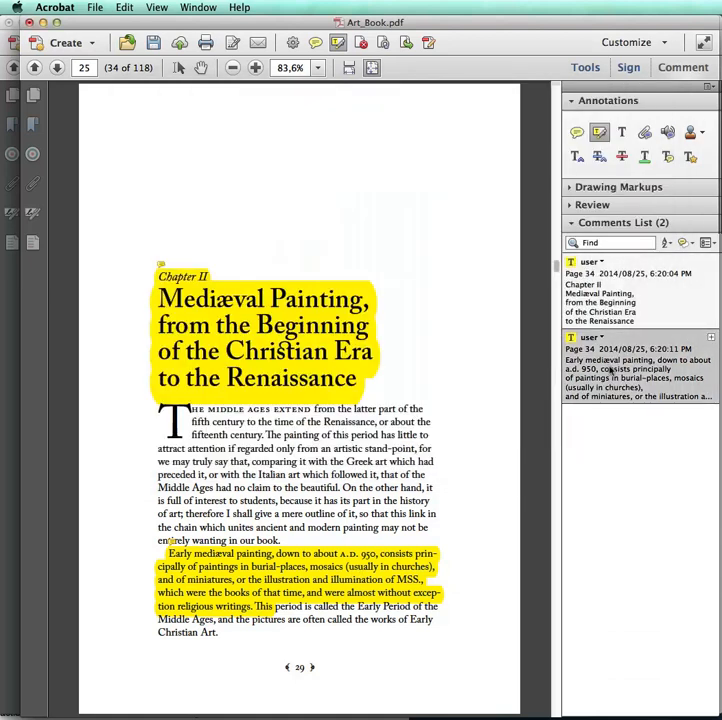
mouse_move(401, 566)
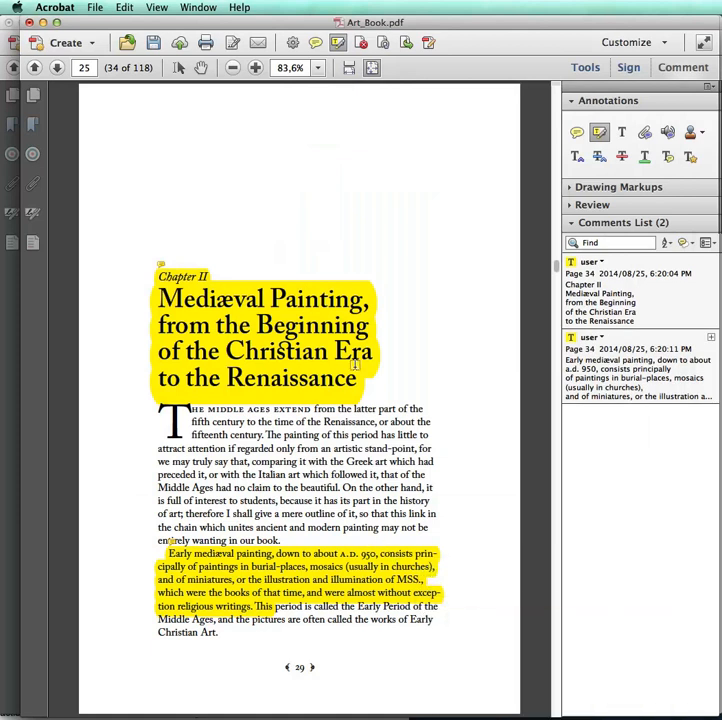
Show the Accessibility tools, add tags to the document, and hide the recognition report
click(157, 8)
mouse_move(229, 113)
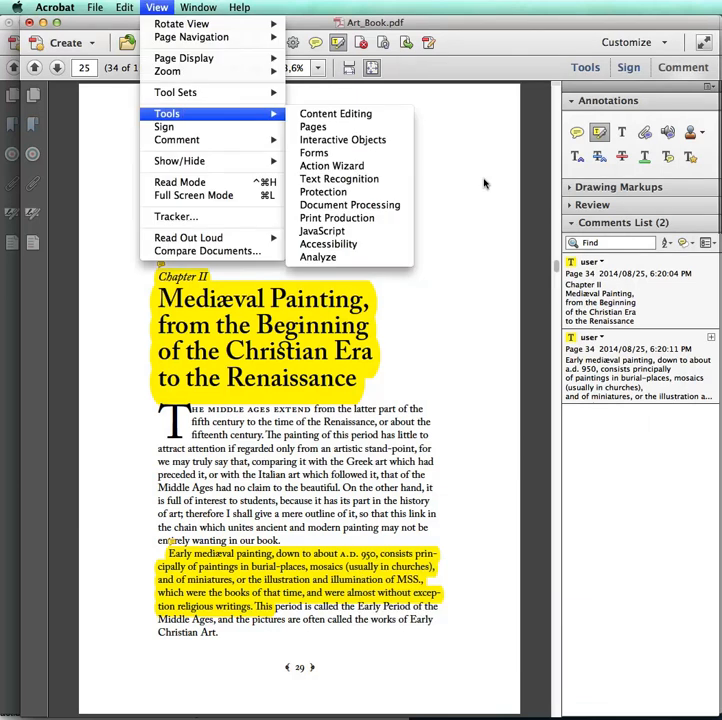
click(487, 187)
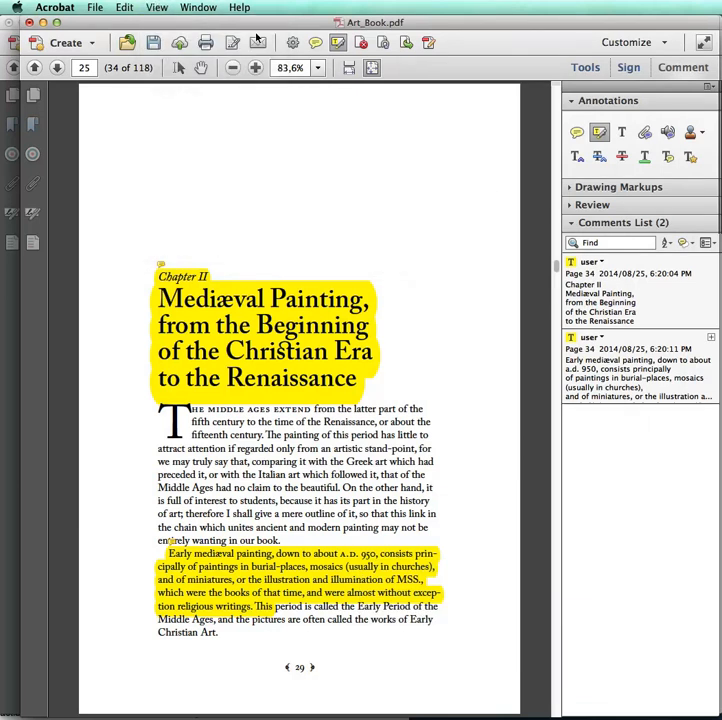
click(157, 8)
mouse_move(185, 113)
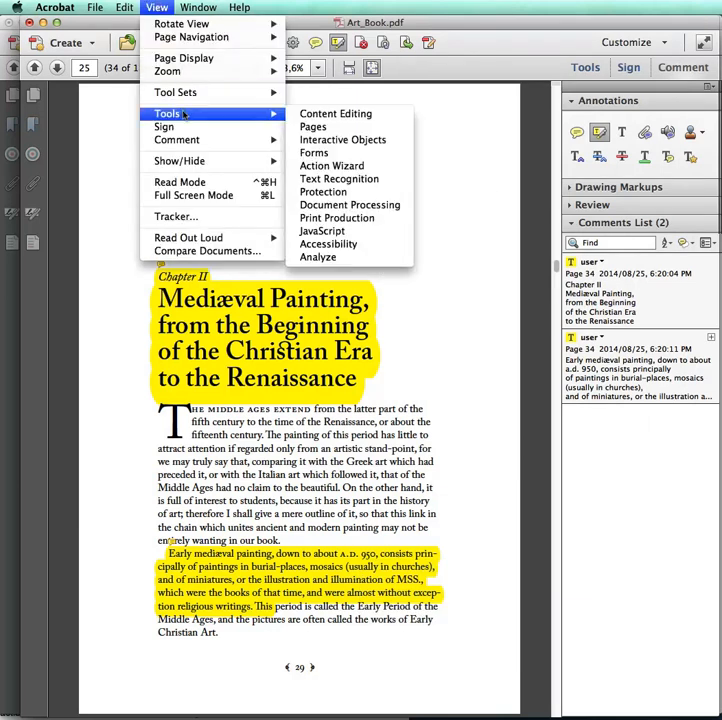
click(347, 244)
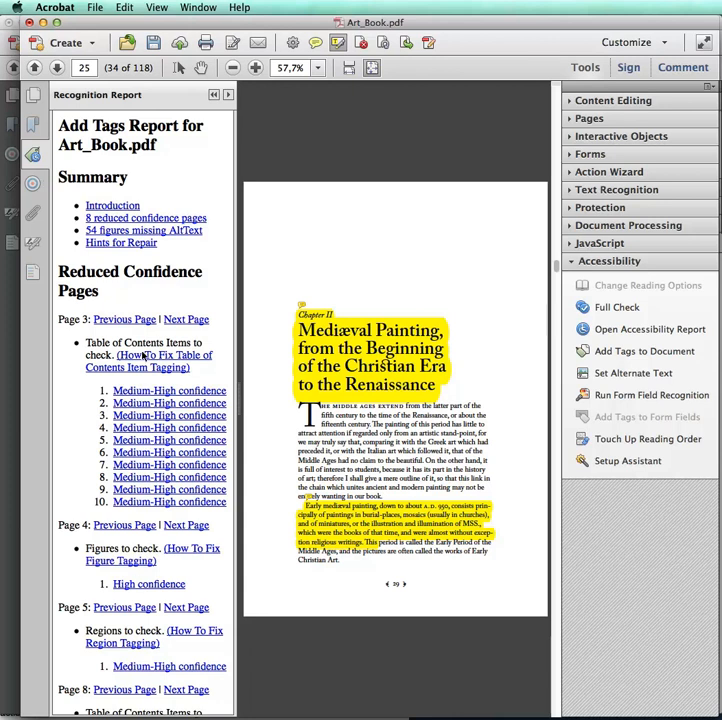
key(F4)
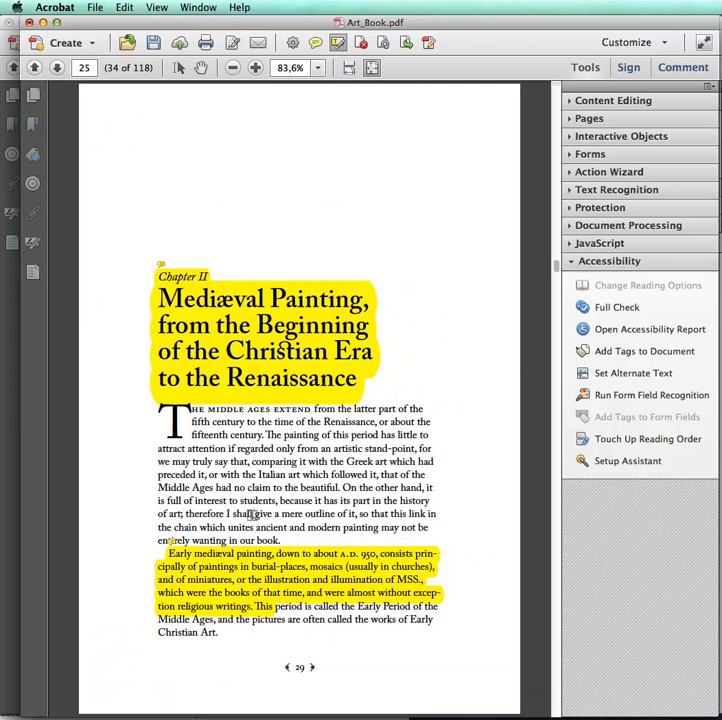
Check the heading highlight's pop-up note and delete both existing highlights from the comments list
mouse_move(344, 549)
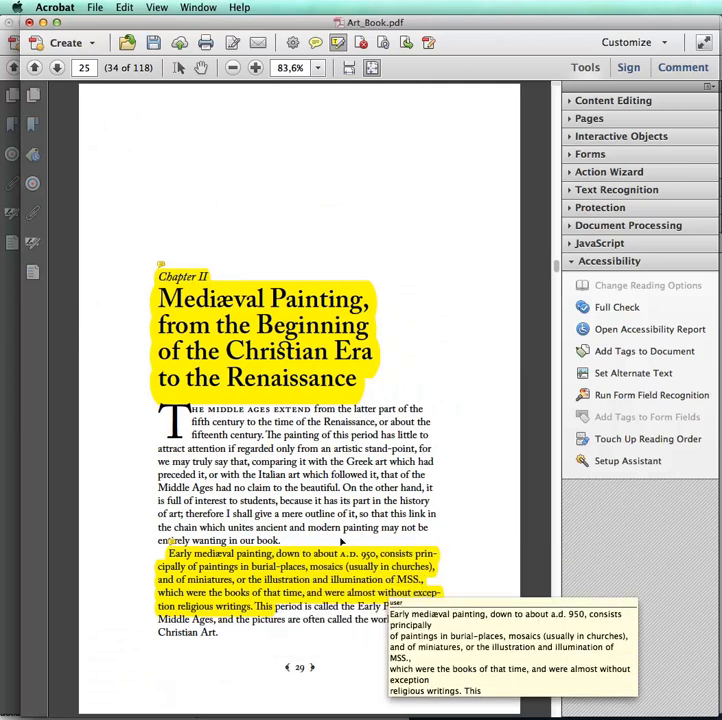
double_click(282, 345)
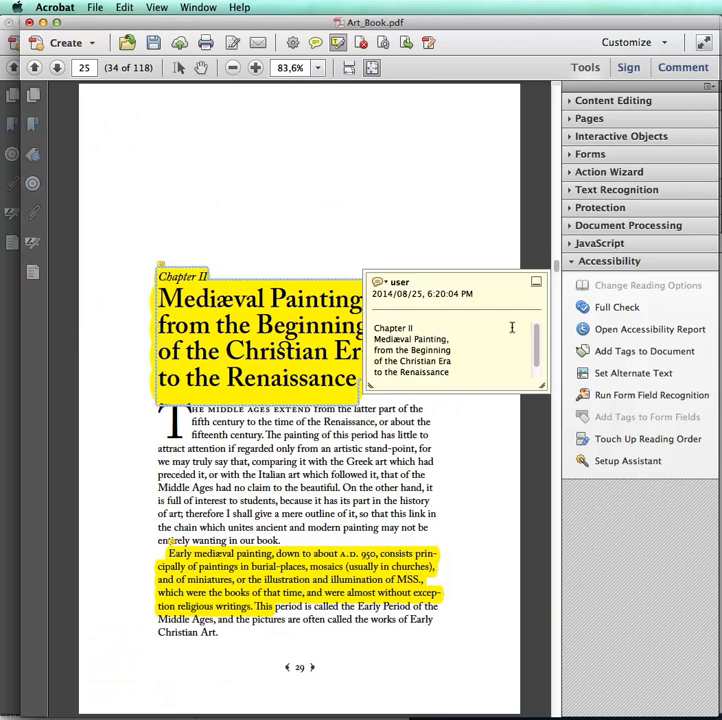
click(671, 67)
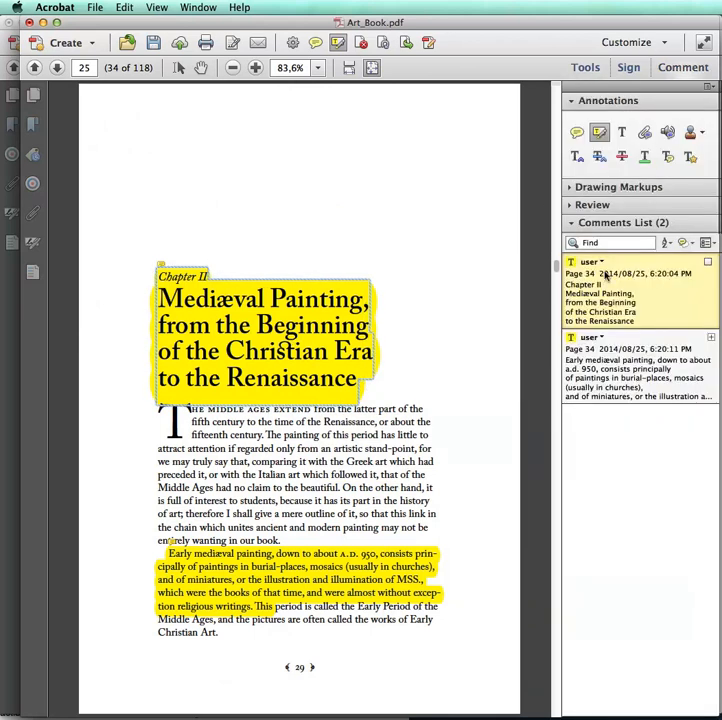
key(Delete)
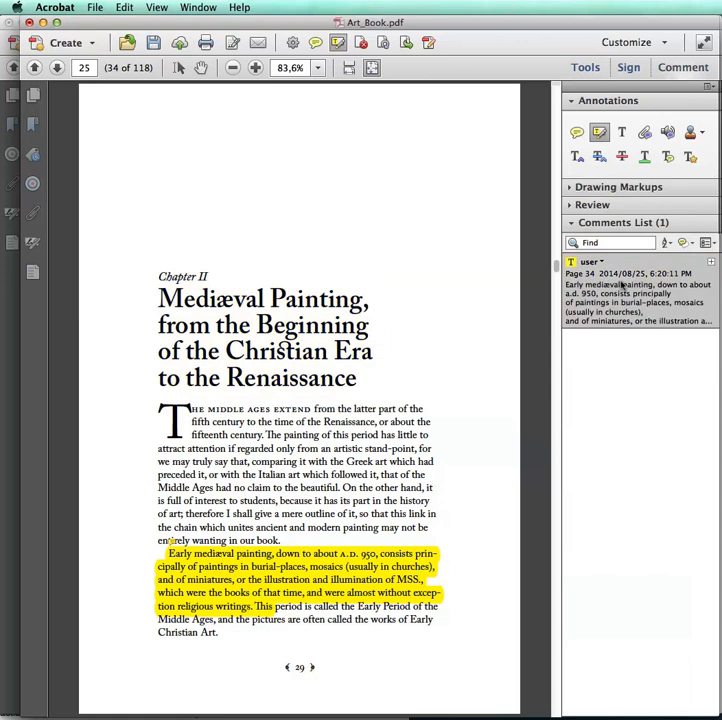
click(621, 285)
key(Delete)
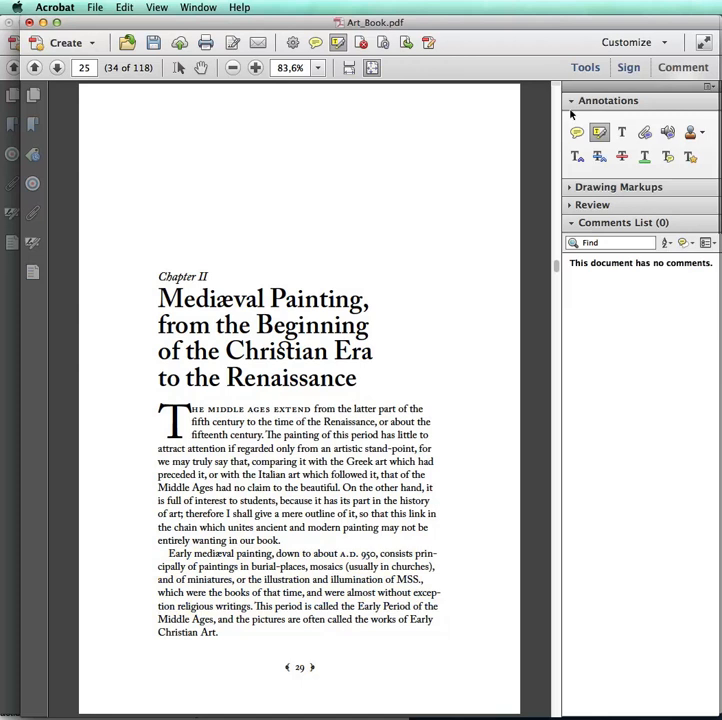
Highlight the title "Mediæval Painting, from the Beginning of the Christian Era to the Renaissance" and the passage from "Middle Ages had no claim" to "painting, down"
mouse_move(145, 277)
mouse_down()
mouse_move(284, 322)
mouse_move(330, 343)
mouse_move(333, 353)
mouse_move(331, 347)
mouse_up()
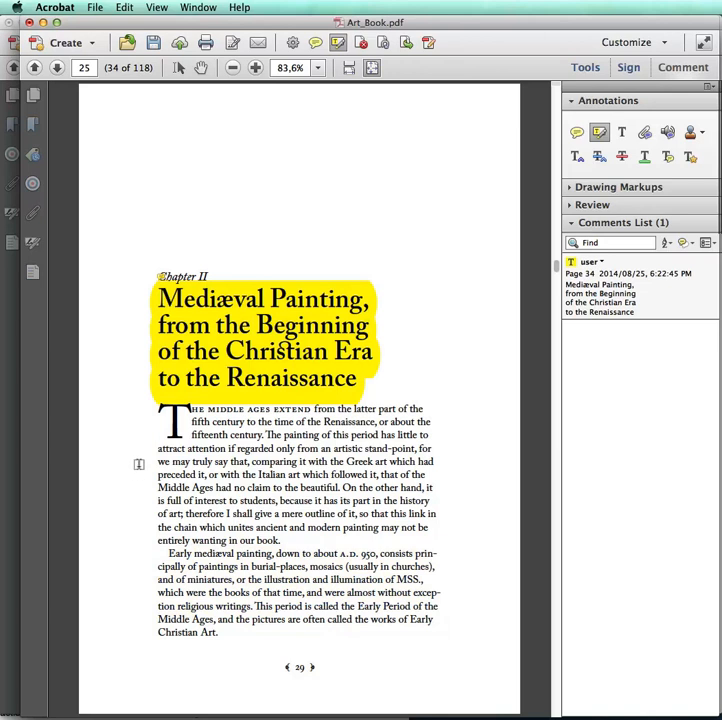
mouse_move(140, 464)
mouse_down()
mouse_move(263, 514)
mouse_move(300, 553)
mouse_up()
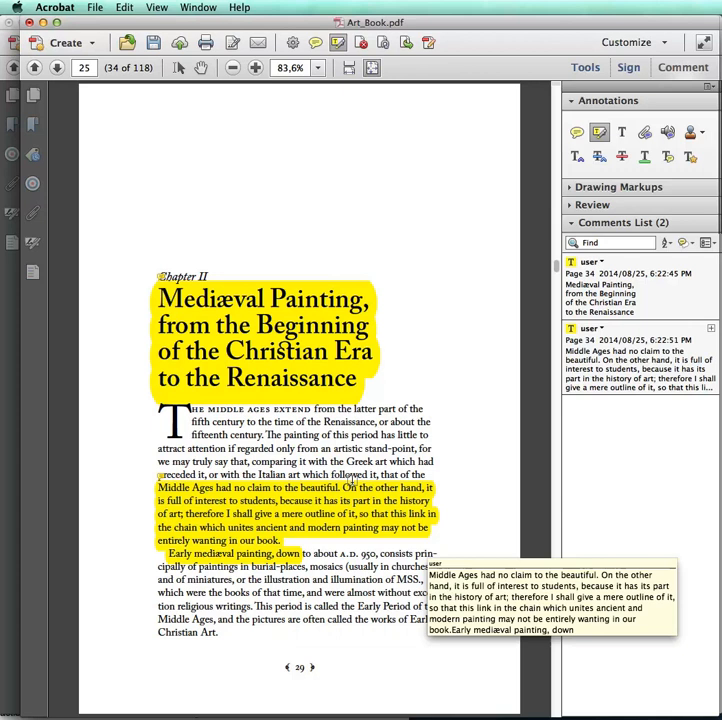
click(572, 340)
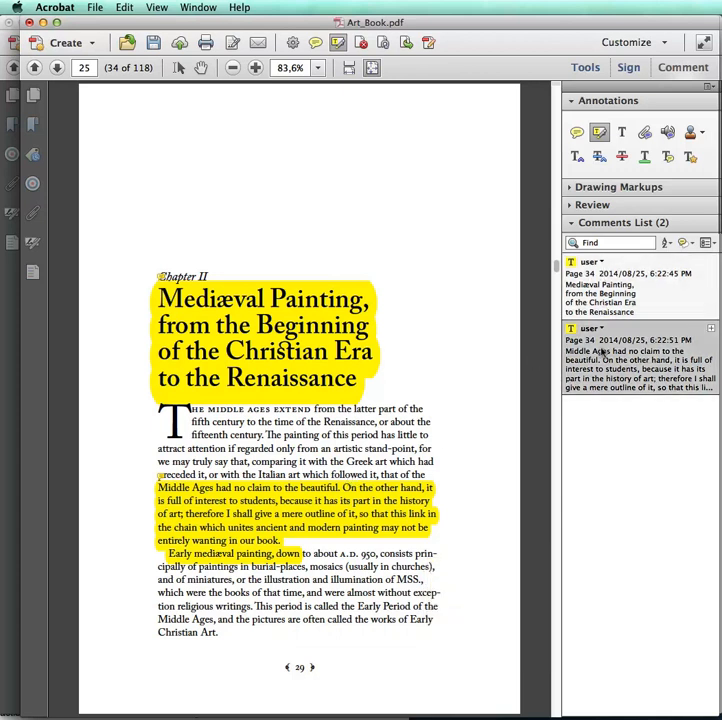
click(706, 243)
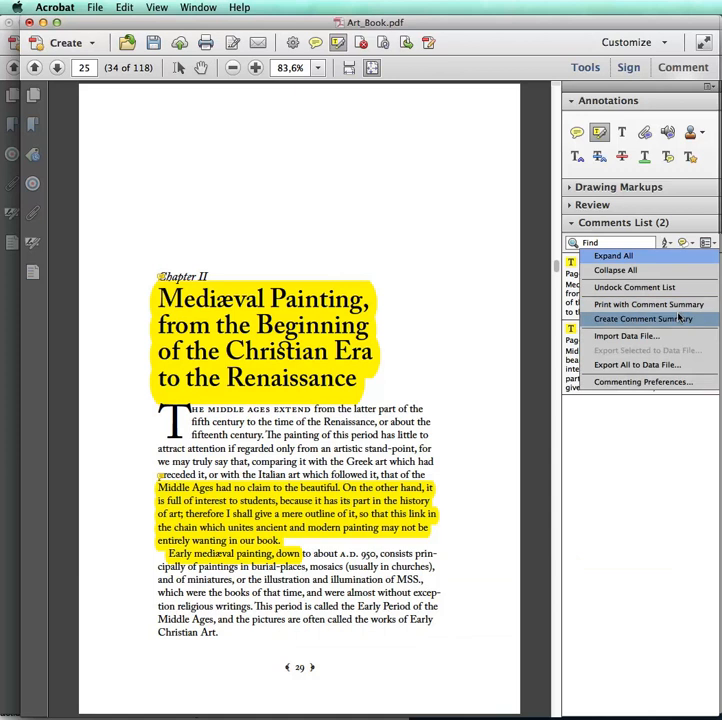
click(459, 296)
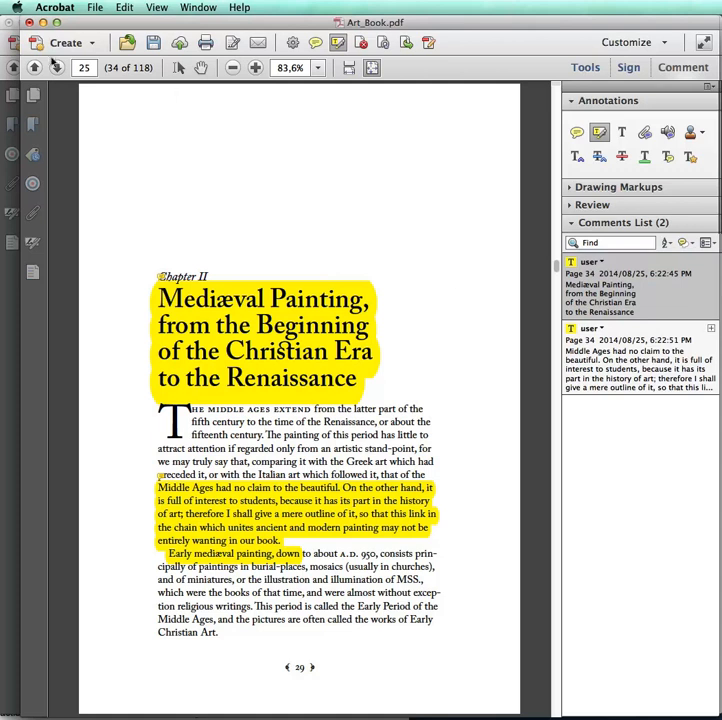
On the following page, highlight the paragraphs beginning "About 1050 a revival" and "The principal characteristics of these pictures"
key(Right)
drag(169, 160, 372, 238)
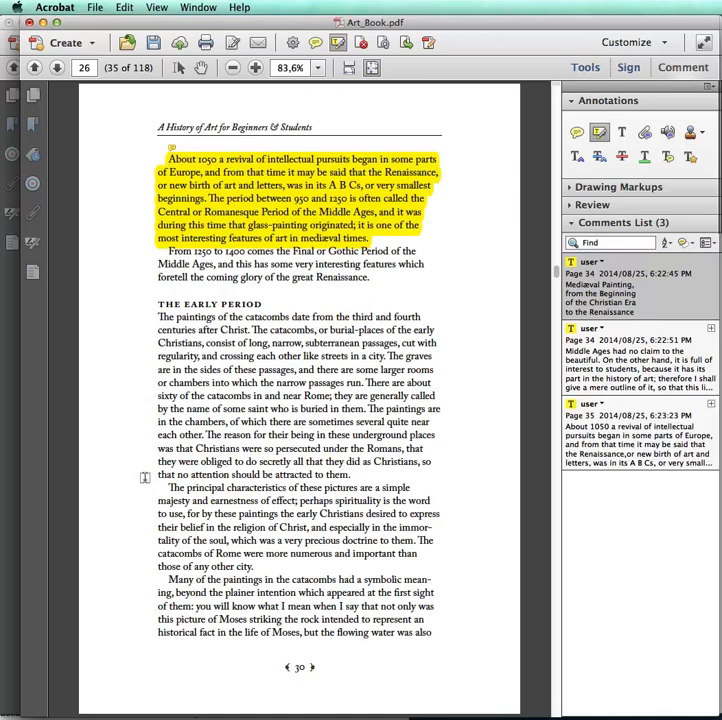
drag(158, 487, 232, 540)
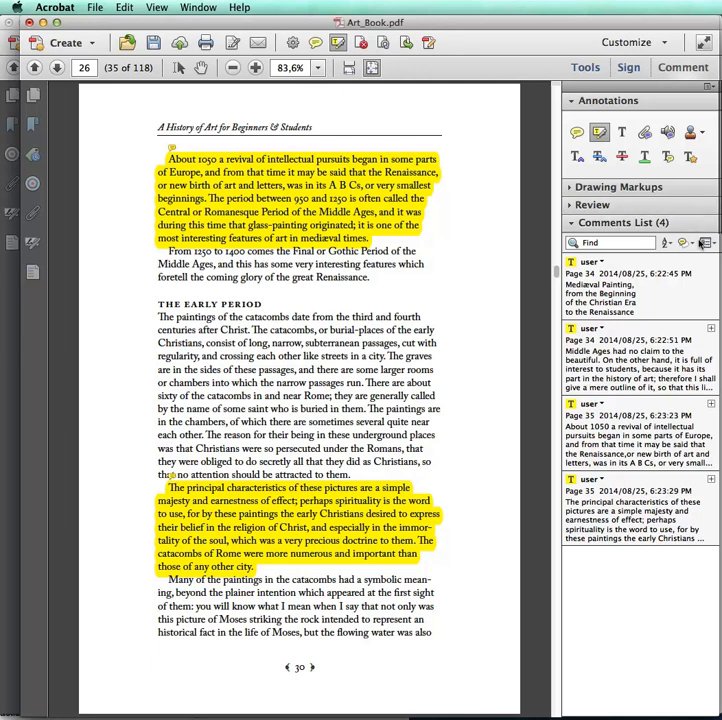
Start a comment summary, compare the available layouts, and choose the Comments only layout
click(703, 244)
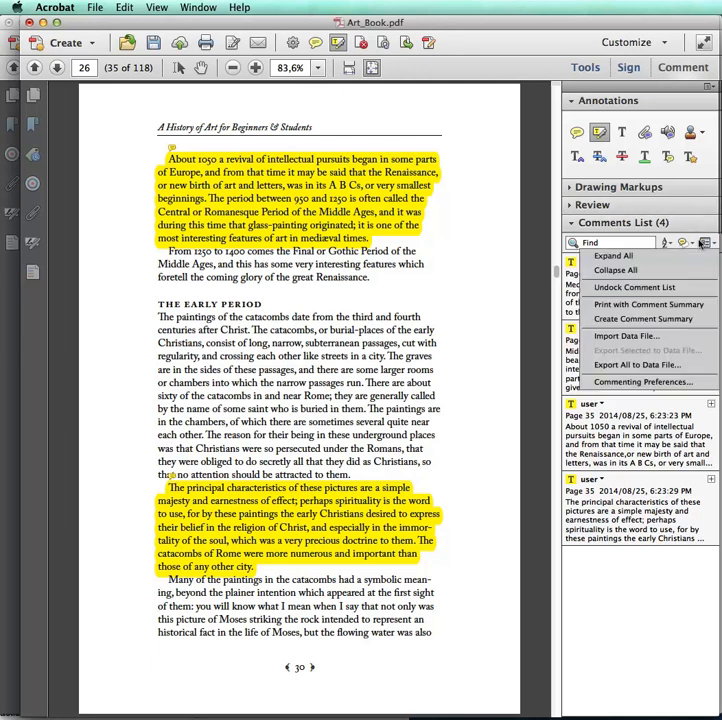
click(660, 319)
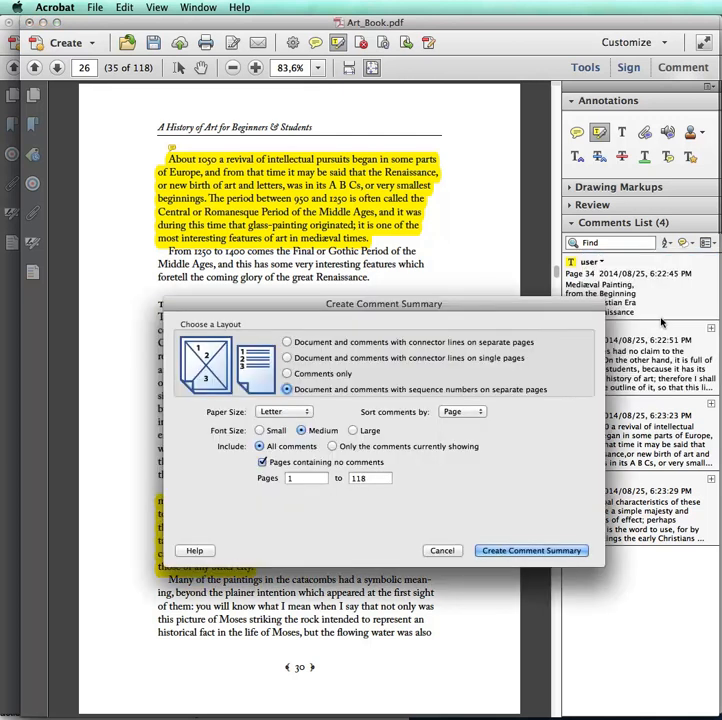
click(285, 341)
click(287, 357)
click(287, 373)
click(286, 389)
click(287, 373)
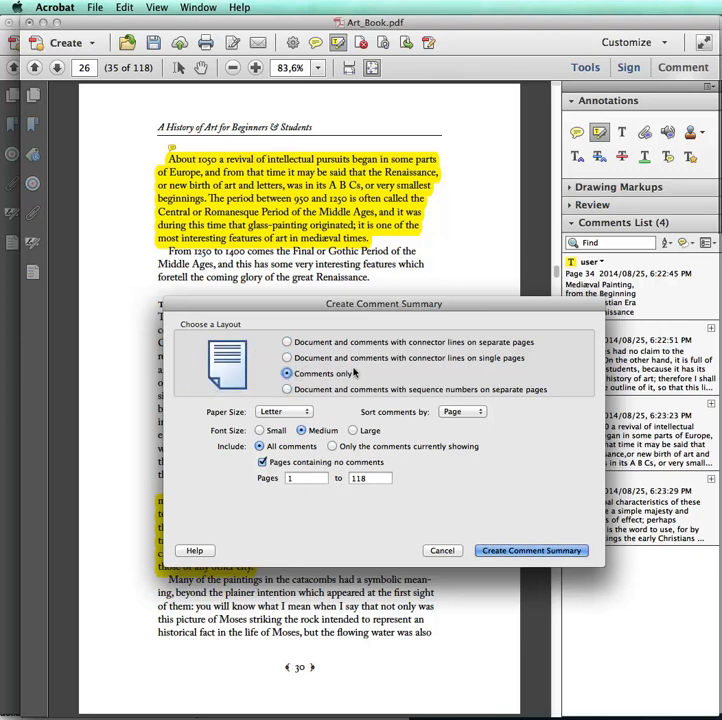
Set the summary's paper size to A4 and font size to Large, and create the comment summary
click(287, 411)
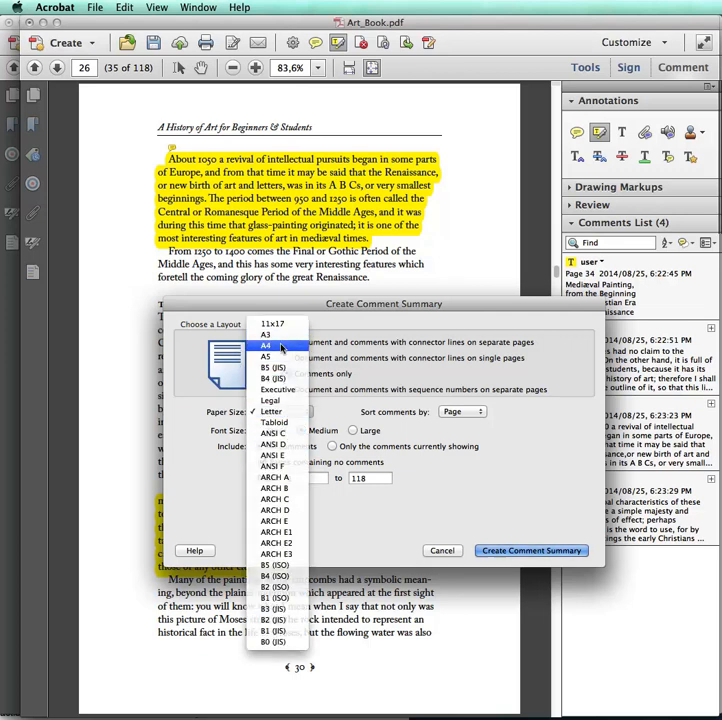
click(282, 347)
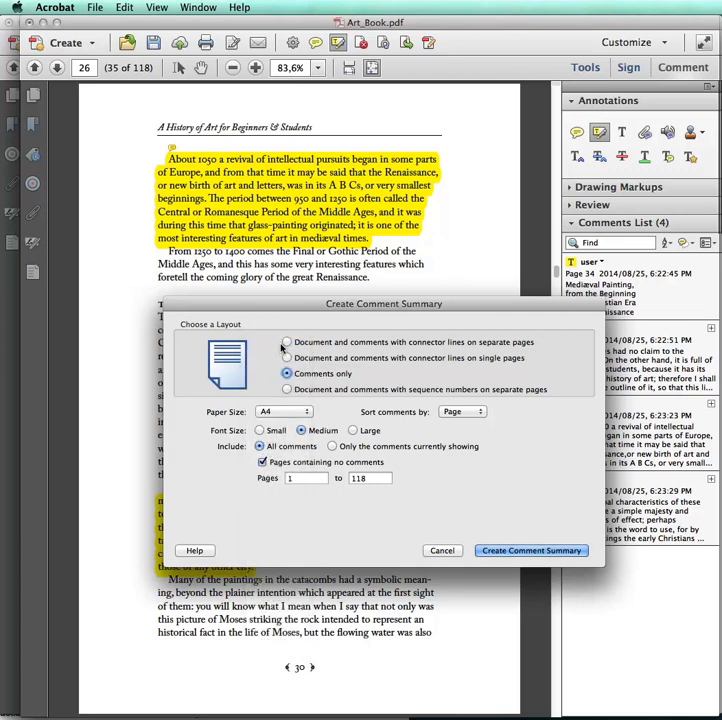
click(352, 430)
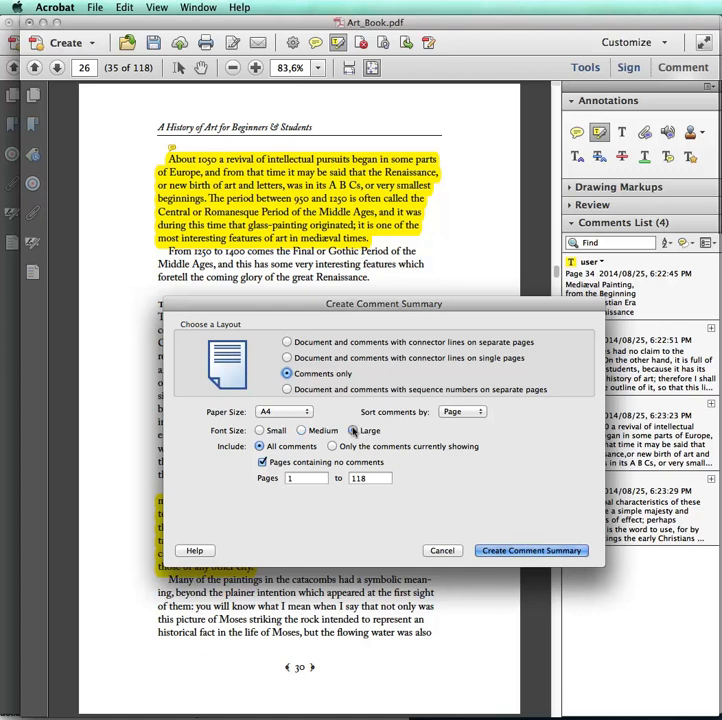
click(507, 550)
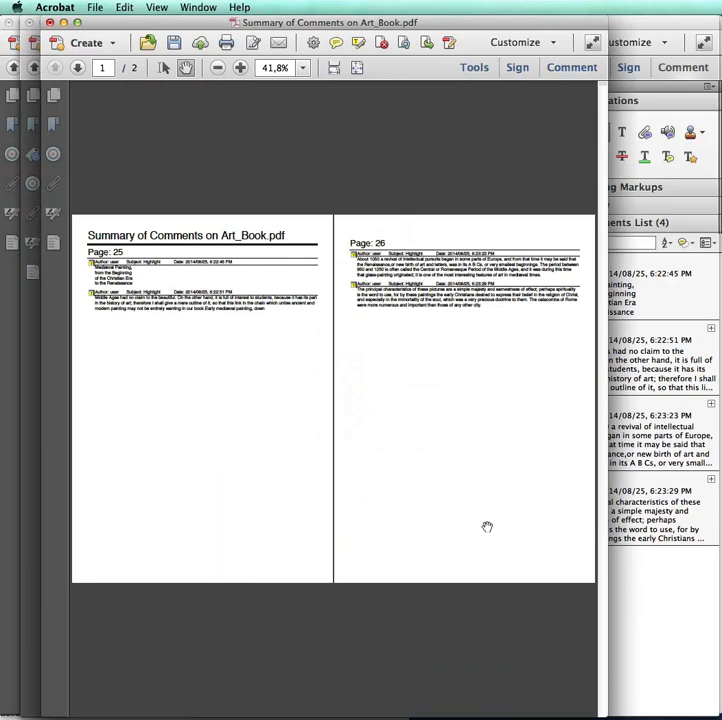
Examine the highlighted excerpts in the comment summary document at different zoom levels
key(super+plus)
key(super+plus)
key(super+plus)
key(super+plus)
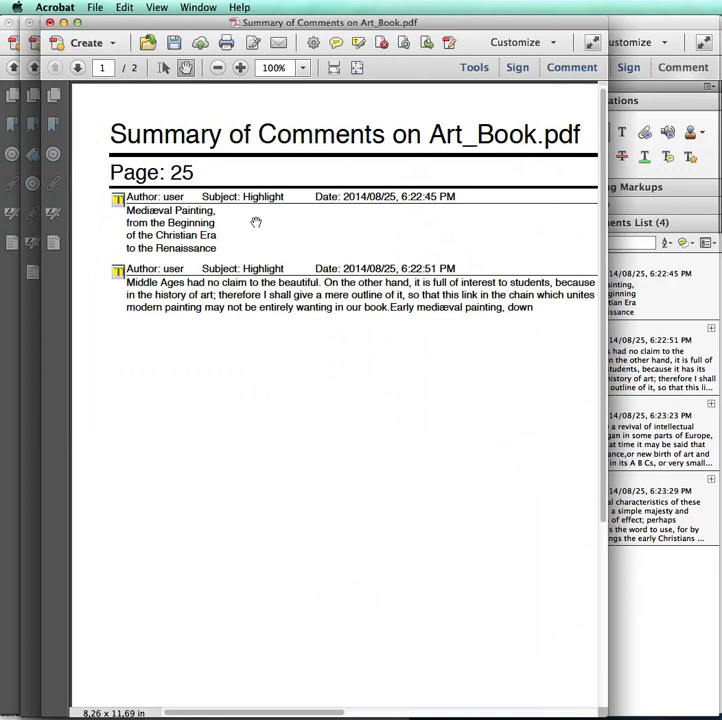
key(super+minus)
key(super+minus)
key(super+minus)
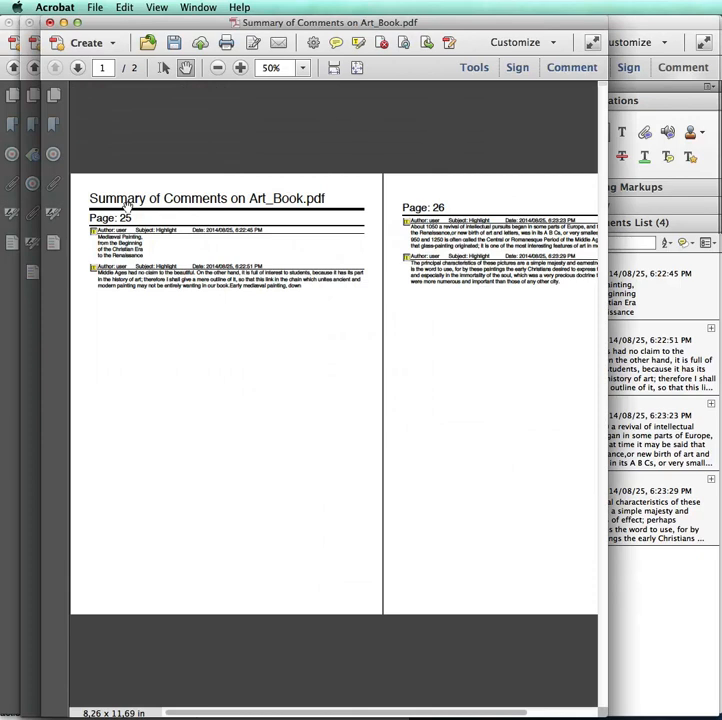
key(super+equal)
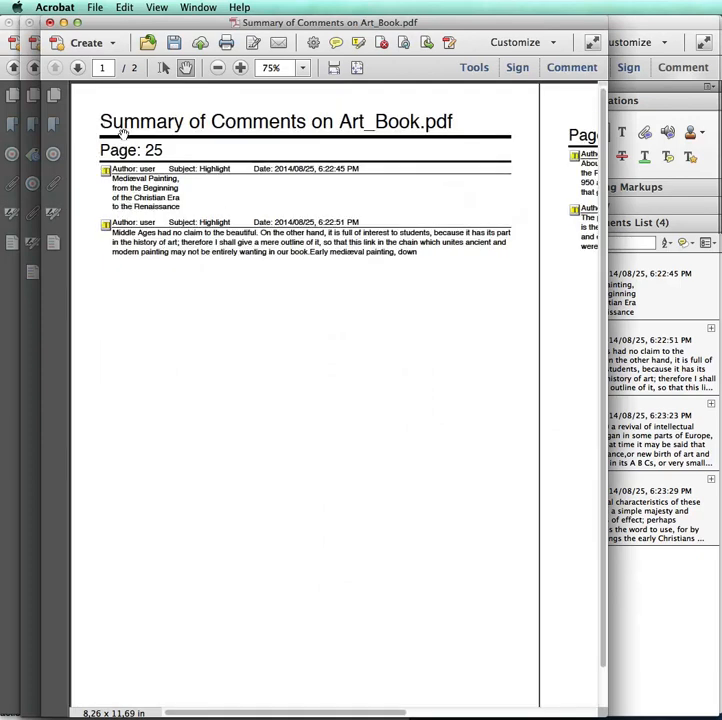